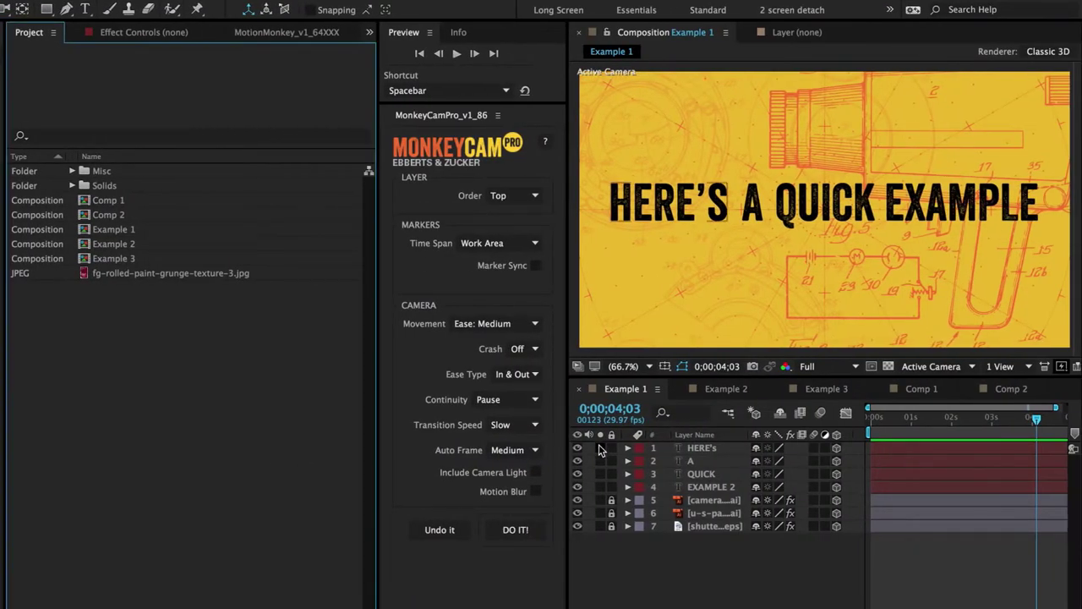
- Solo the four title text layers, then unsolo them to show the background again
left_click_drag(598, 449, 598, 486)
left_click_drag(600, 449, 606, 501)
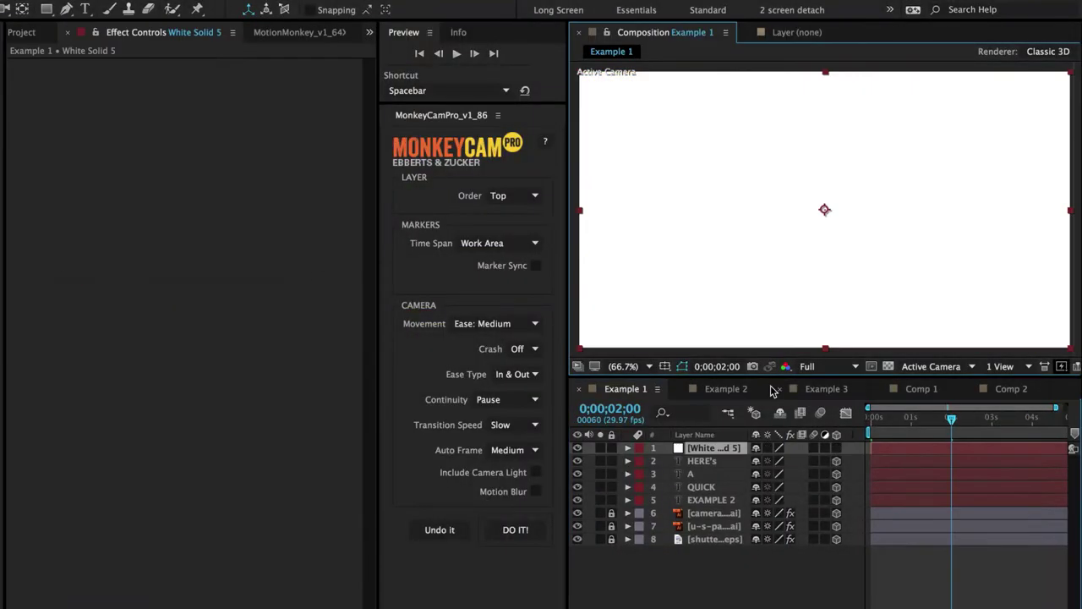
- Frame the word HERE'S with a white solid, duplicating it into larger and full-comp boxes
mouse_move(724, 254)
left_mouse_down()
mouse_move(758, 275)
mouse_move(880, 284)
mouse_move(1028, 330)
left_mouse_up()
key("ctrl+d")
key("ctrl+d")
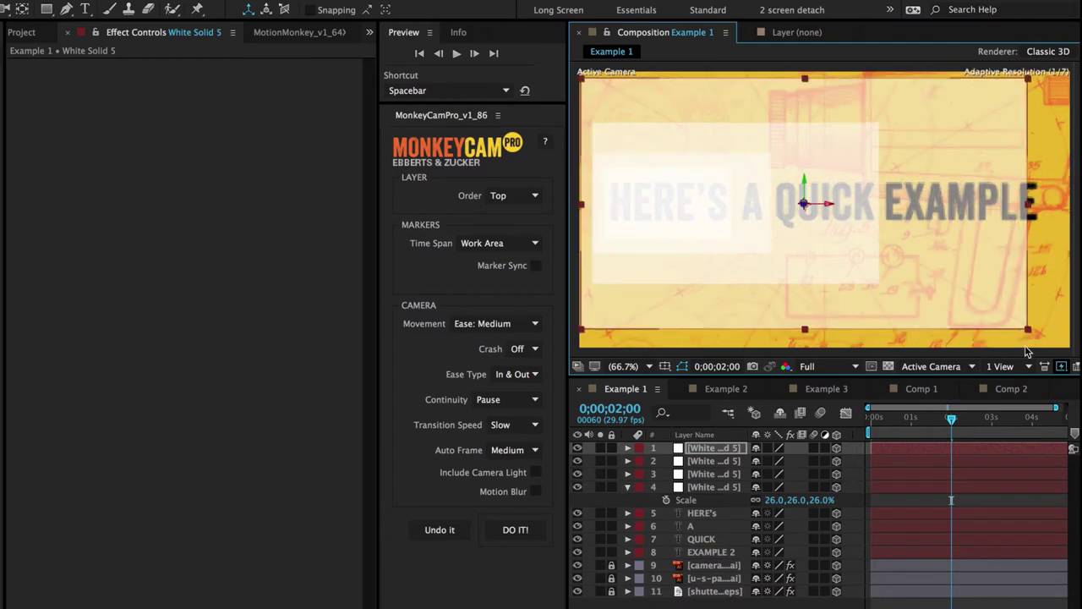
key("ctrl+alt+f")
left_click(819, 602)
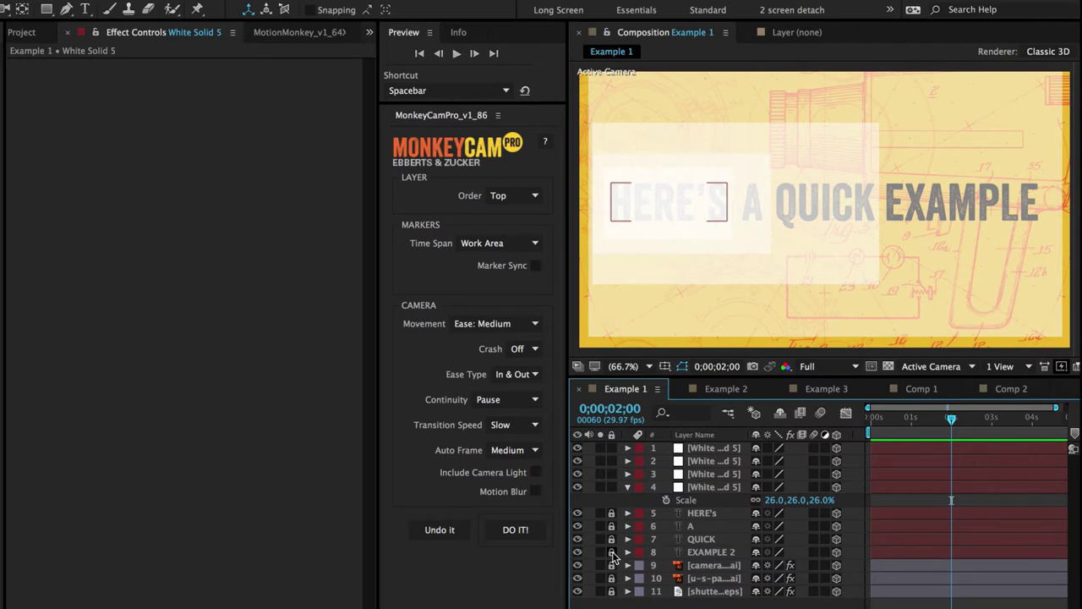
- Generate a MonkeyCam move with order Bottom, Inertia movement, Tight framing, then reveal shy layers
left_click(513, 195)
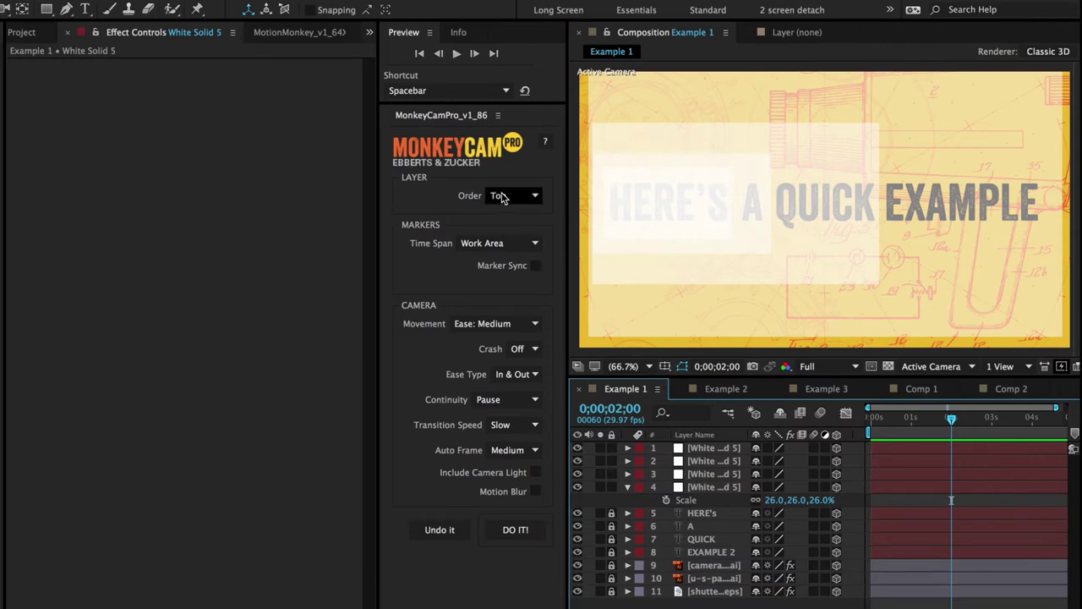
left_click(494, 323)
left_click(514, 449)
left_click(507, 465)
left_click(513, 530)
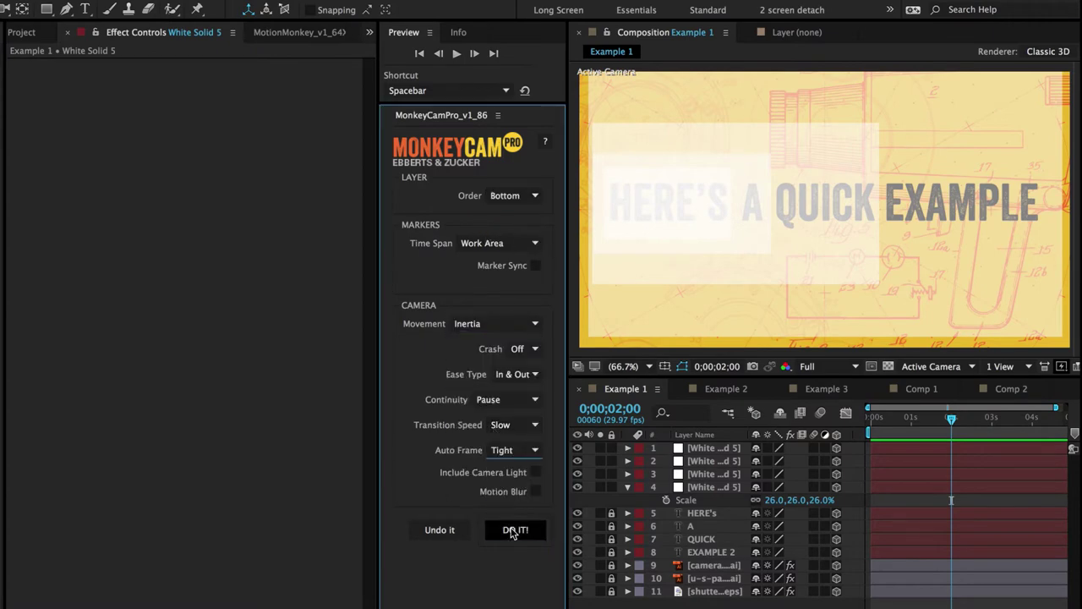
left_click(781, 414)
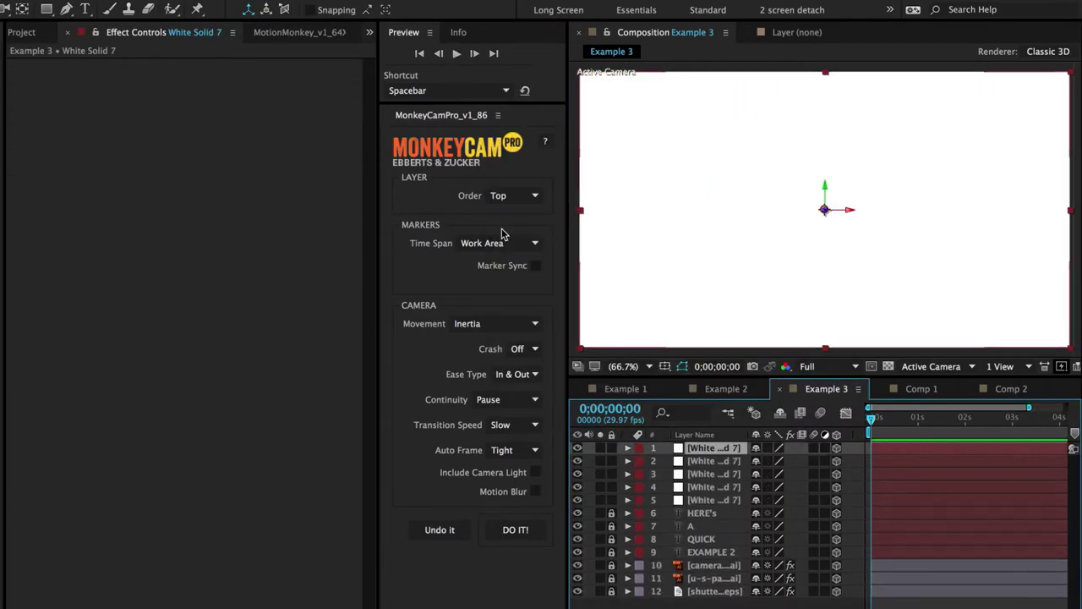
- Generate the MonkeyCam camera for Example 3 and reveal its shy layers
left_click(779, 415)
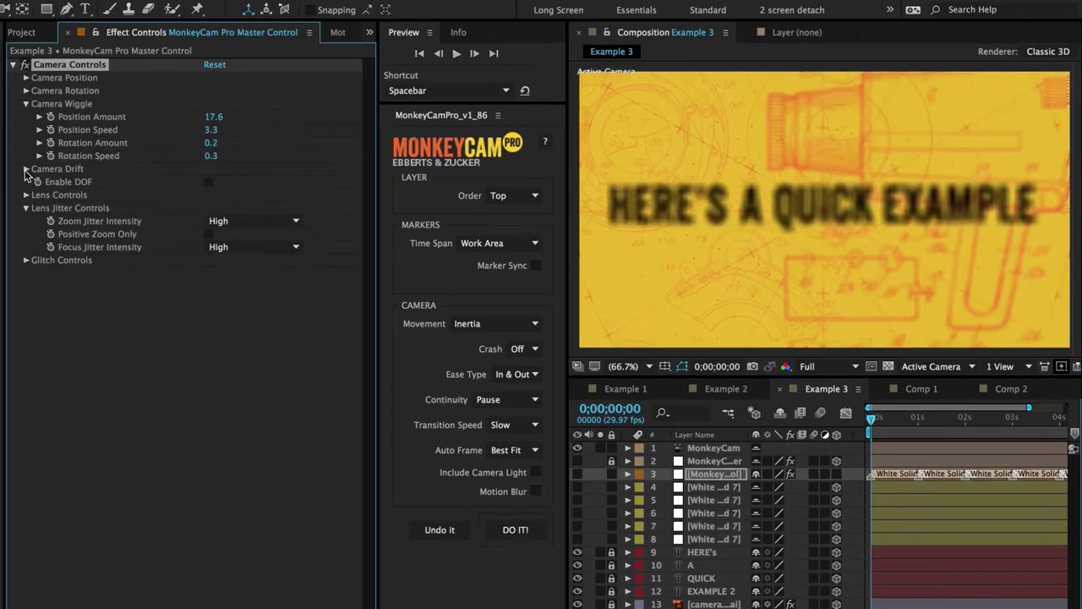
left_click(456, 54)
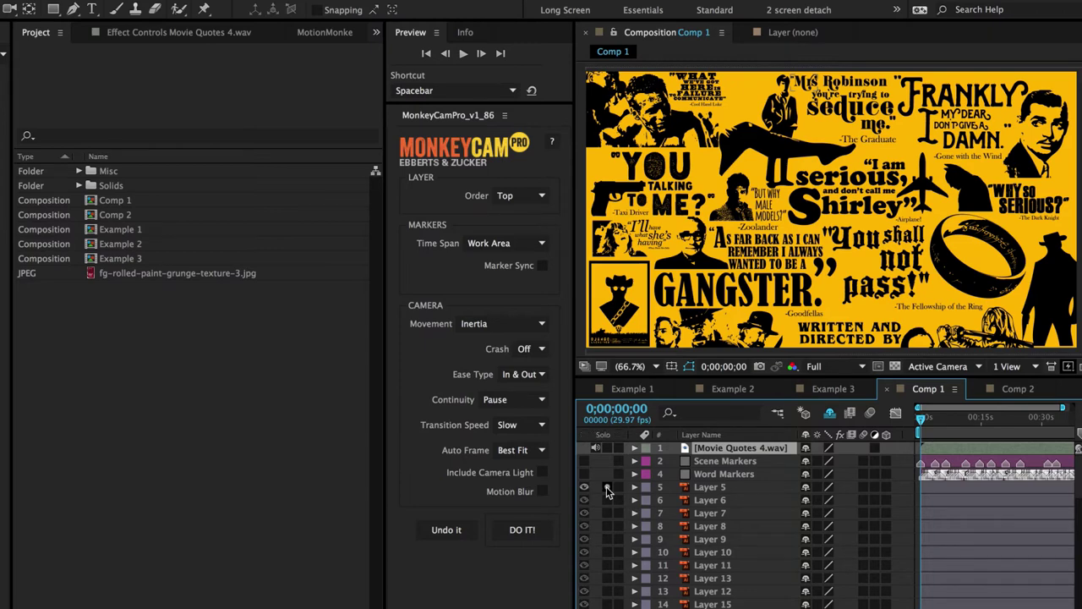
- Solo Layers 5, 6 and 10, and check the Movie Quotes 4.wav audio waveform
left_click_drag(606, 486, 606, 514)
left_click_drag(606, 552, 607, 566)
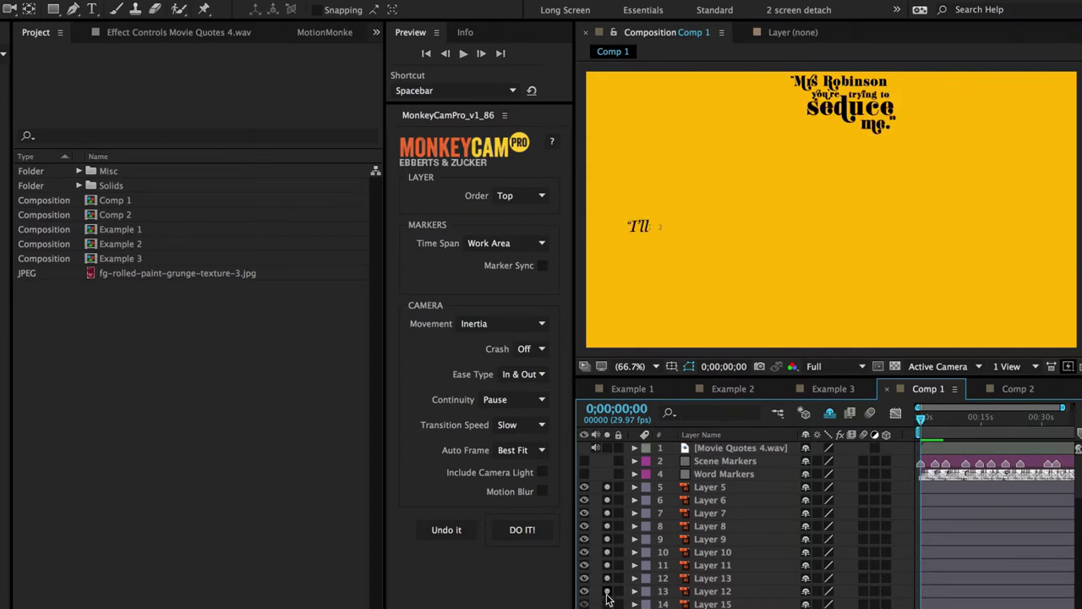
left_click(710, 448)
key("l")
key("l")
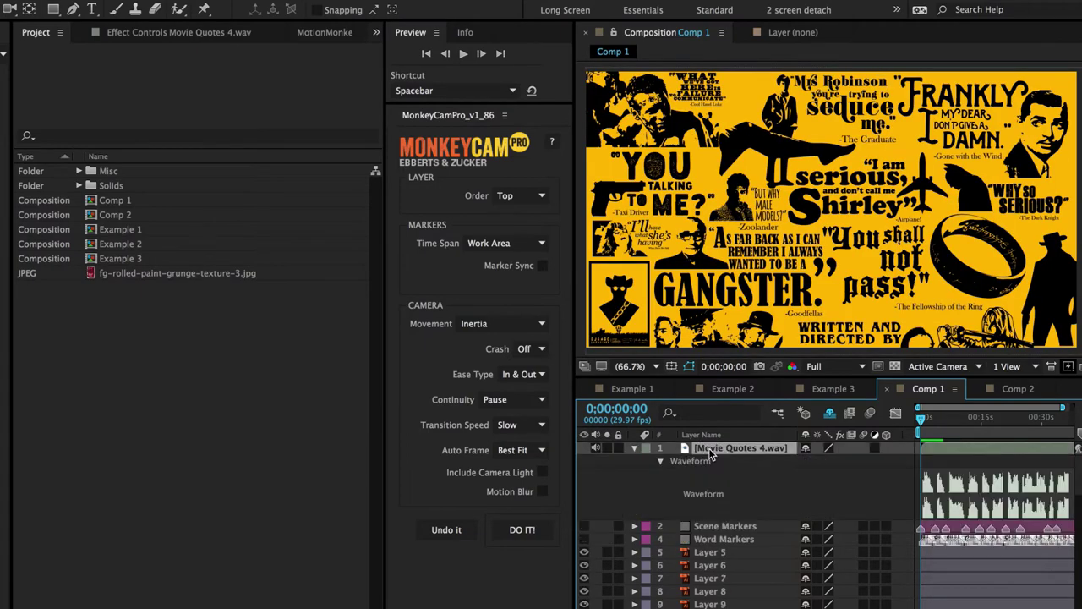
left_click(634, 448)
key("=")
key("=")
key("=")
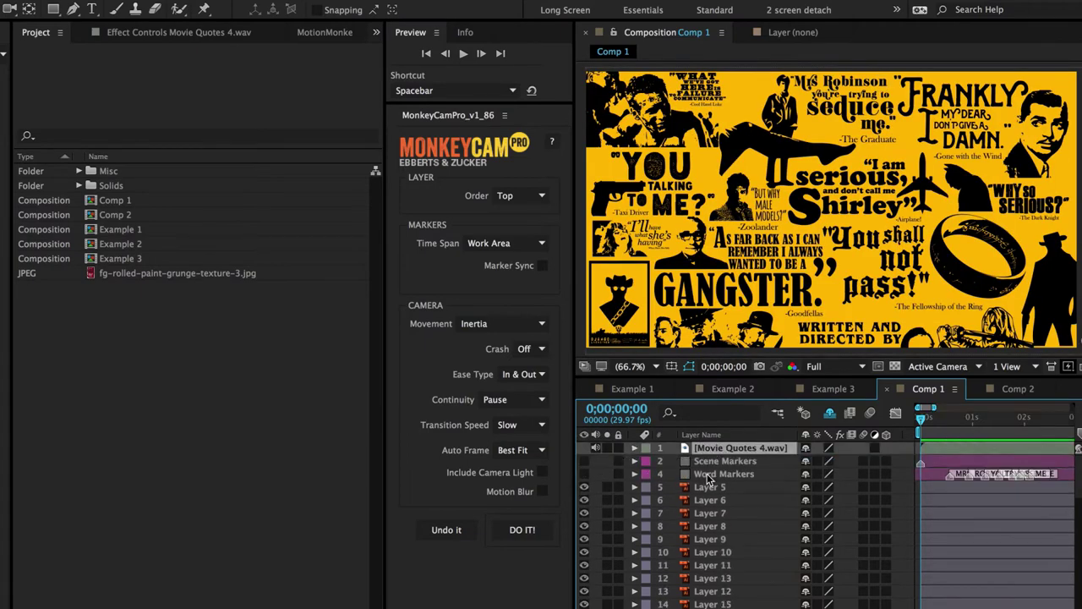
- Check the Word and Scene Marker layers, and select Layer 5 through the last quote layer
left_click(709, 477)
left_click(732, 464)
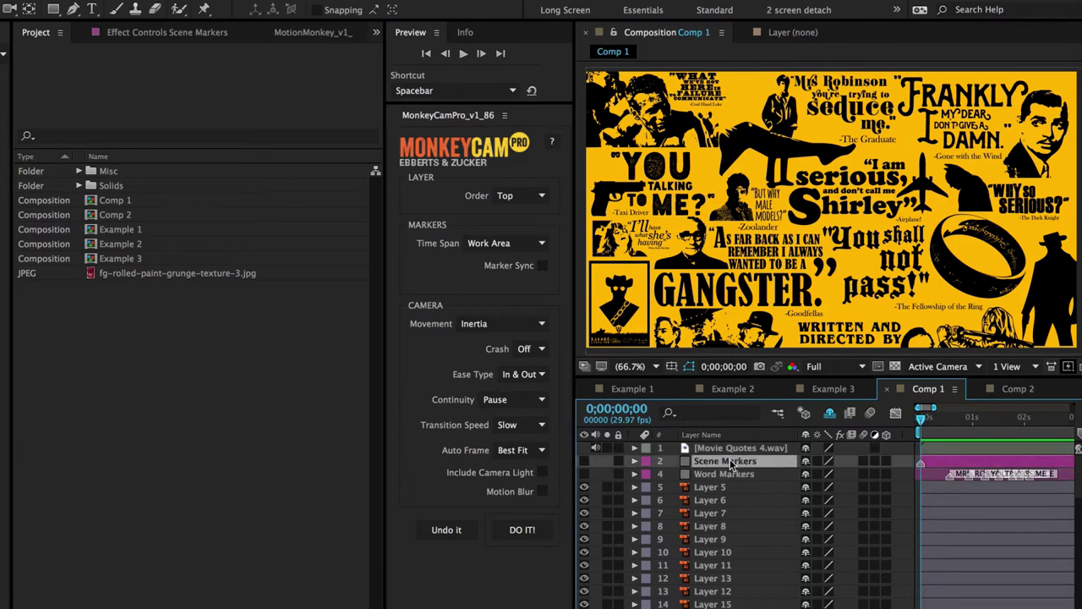
left_click(710, 487)
key("ctrl+shift+End")
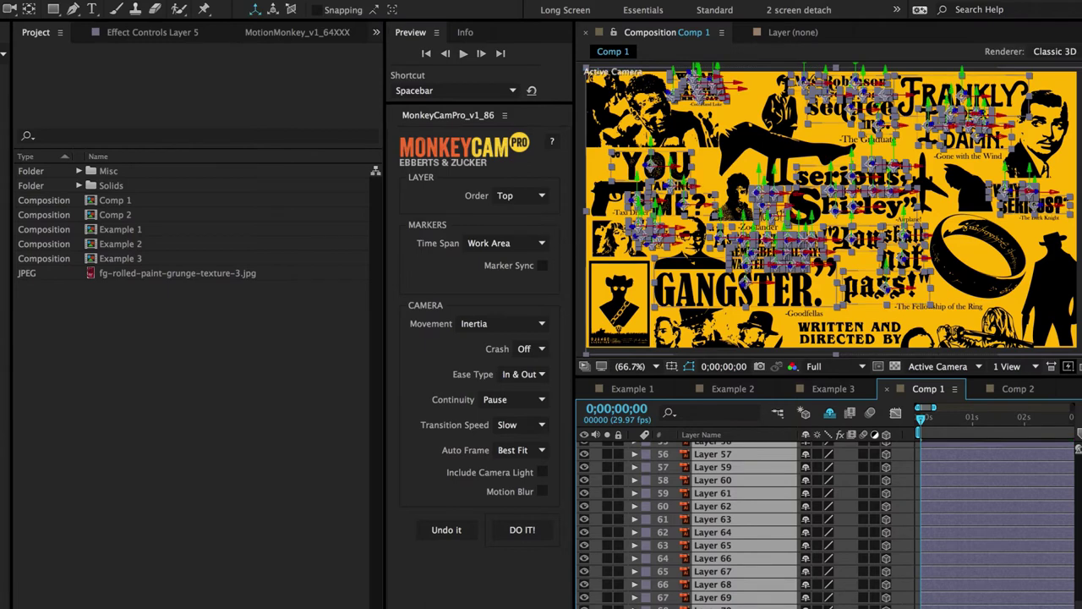
key("ctrl+shift+a")
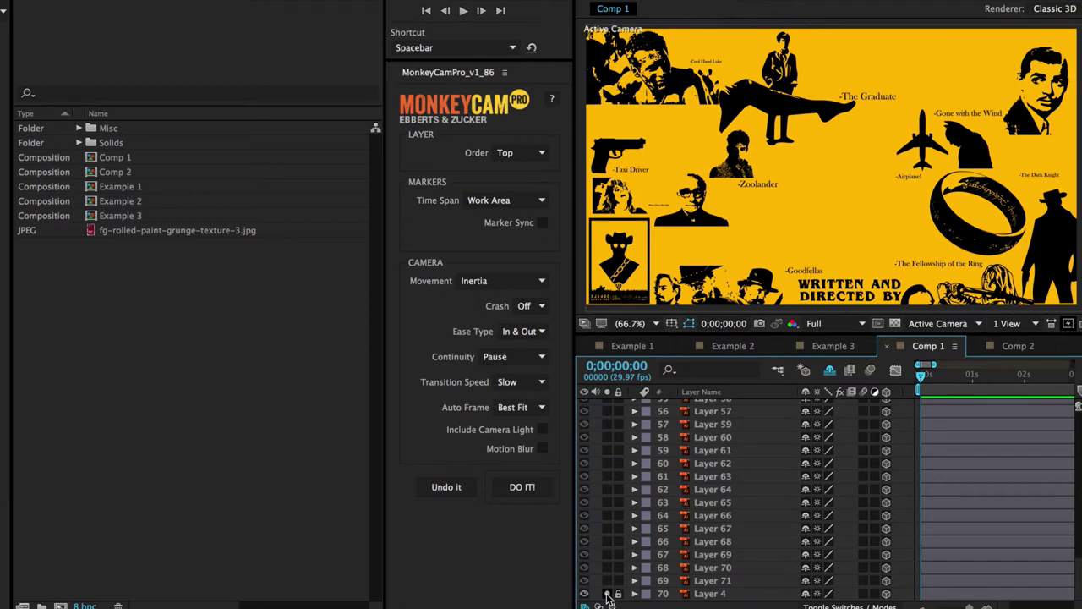
left_click(92, 159)
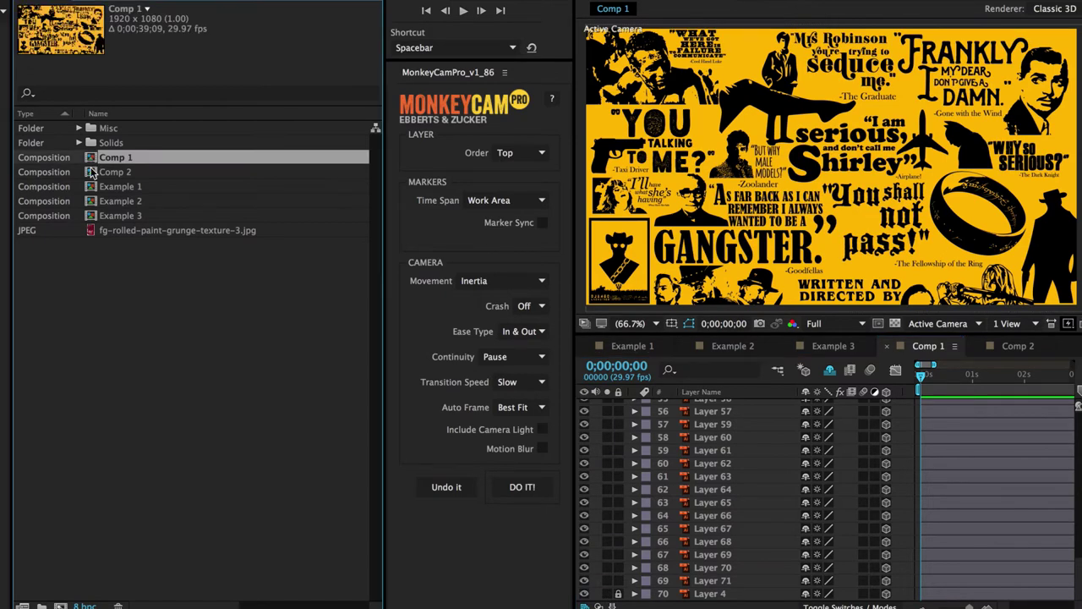
- Duplicate Comp 1 and rename it MotionMonkey
key("ctrl+d")
key("Return")
type("MotionMonke")
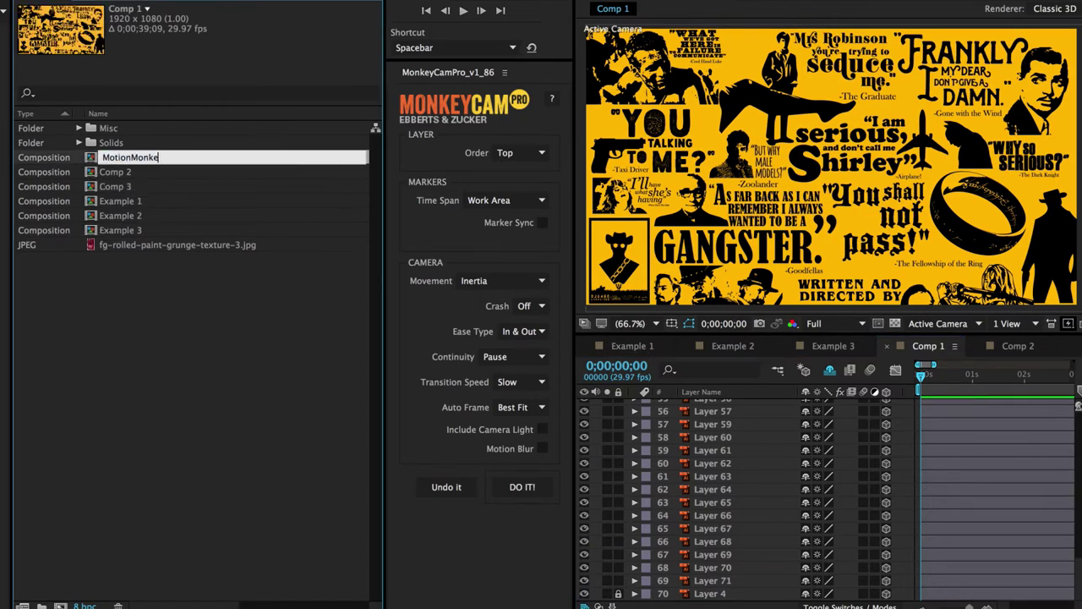
type("y")
key("Return")
- Rename Comp 2 to MonkeyCam Pro and apply the MotionMonkey animation to the quote layers
key("Return")
type("MonkeyCam")
key("Return")
key("Down")
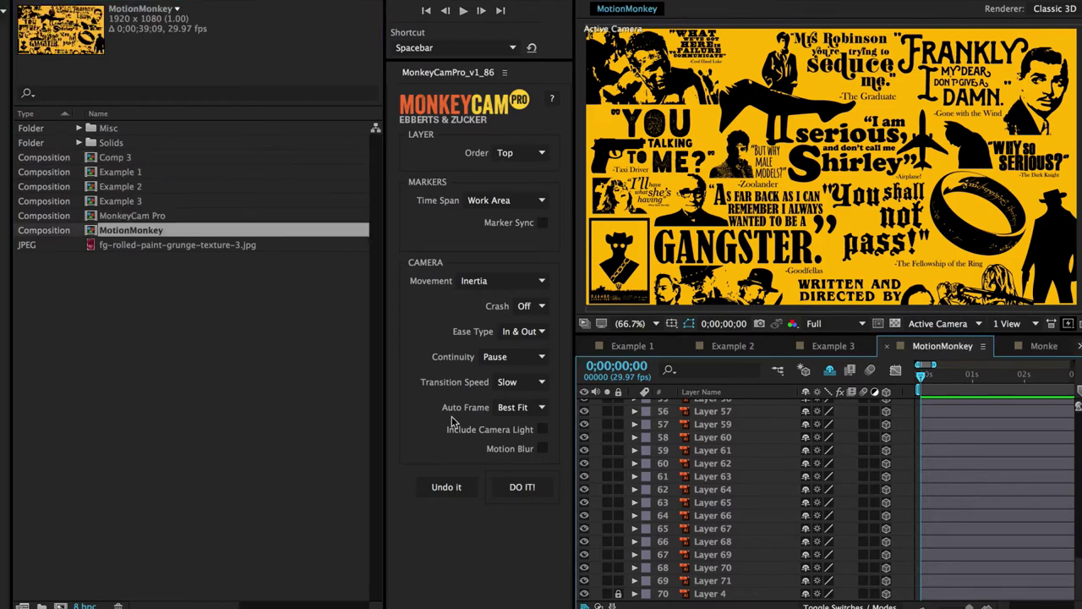
left_click_drag(1078, 576, 1078, 406)
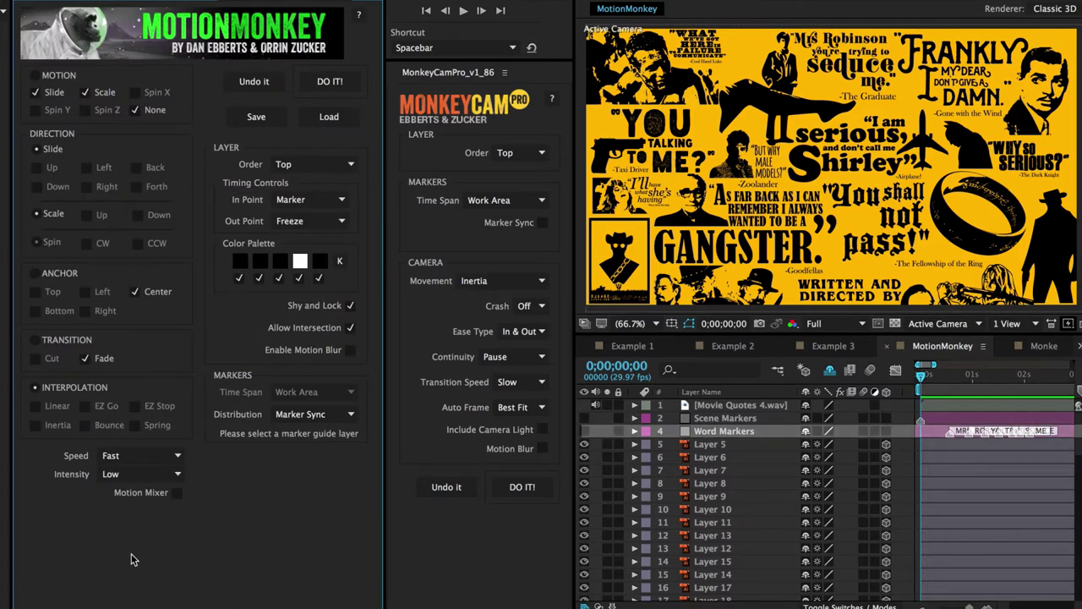
left_click(332, 81)
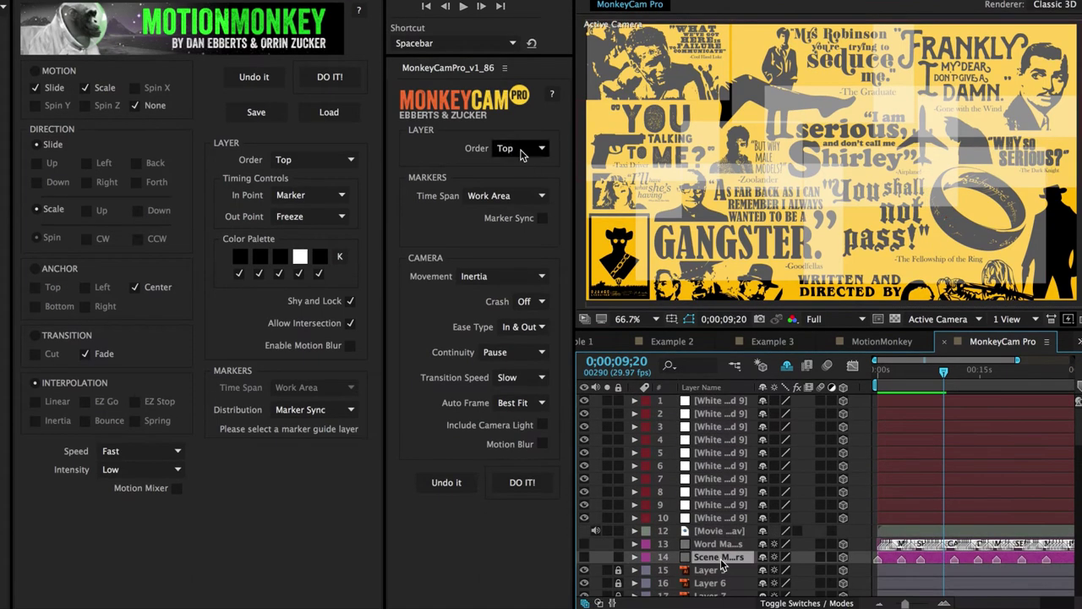
- Set the MonkeyCam Pro layer order to Bottom with Best Fit framing, and generate the camera move
left_click(522, 155)
left_click(512, 176)
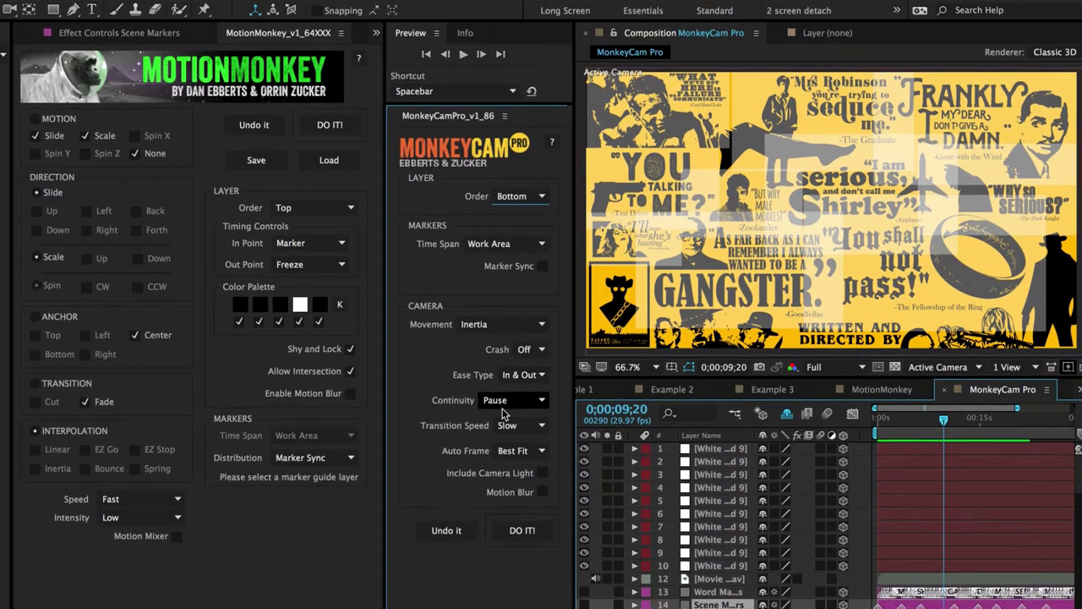
left_click(513, 453)
left_click(516, 521)
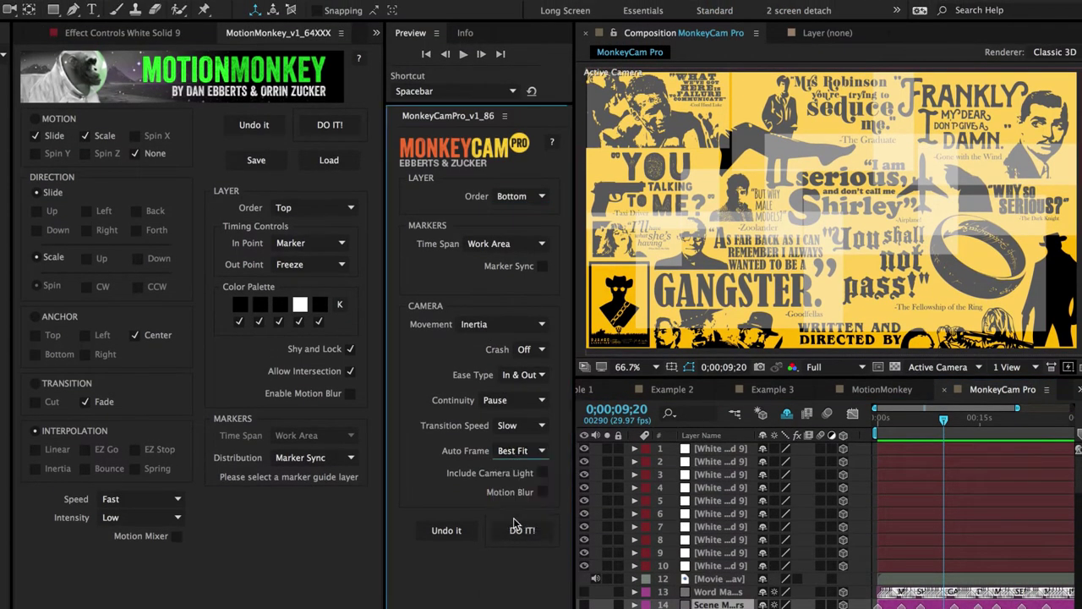
left_click(520, 531)
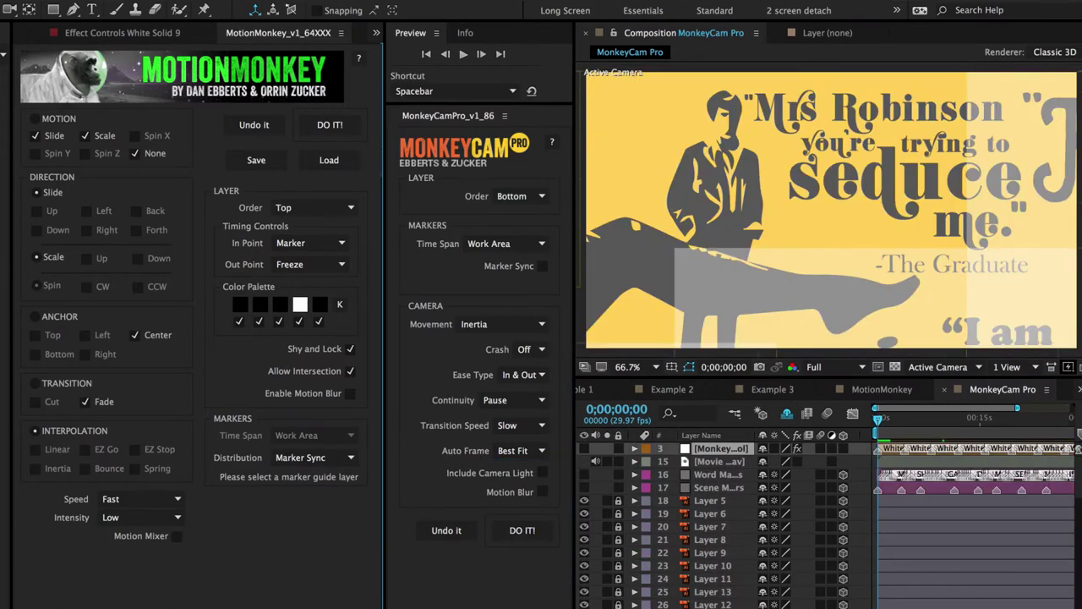
- Place the MotionMonkey comp as the top layer in MonkeyCam Pro and make it 3D
left_click_drag(131, 271, 818, 198)
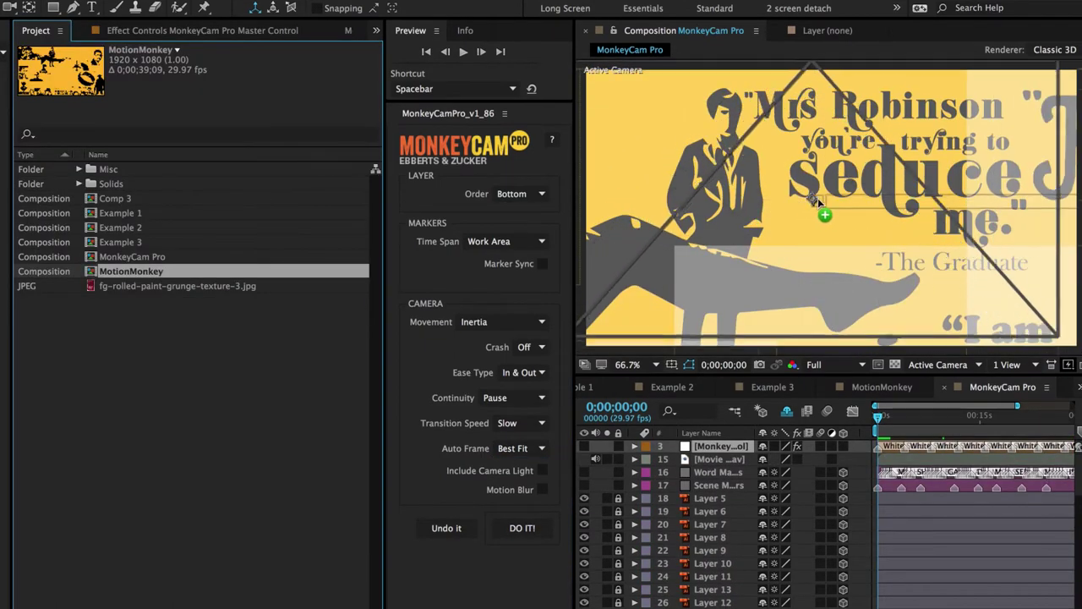
left_click_drag(818, 198, 825, 200)
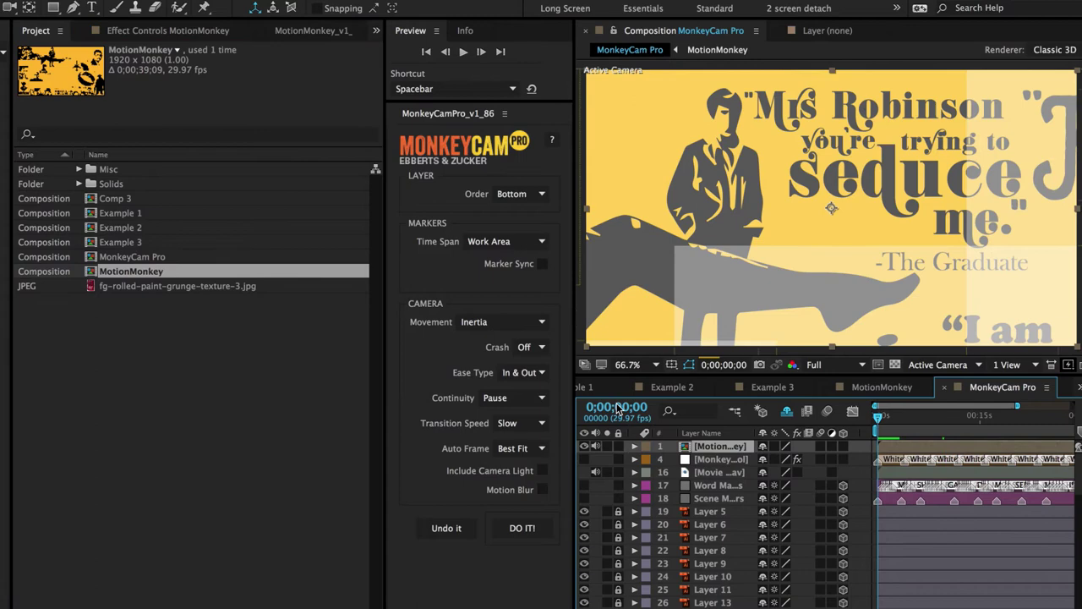
left_click(609, 446)
left_click(844, 452)
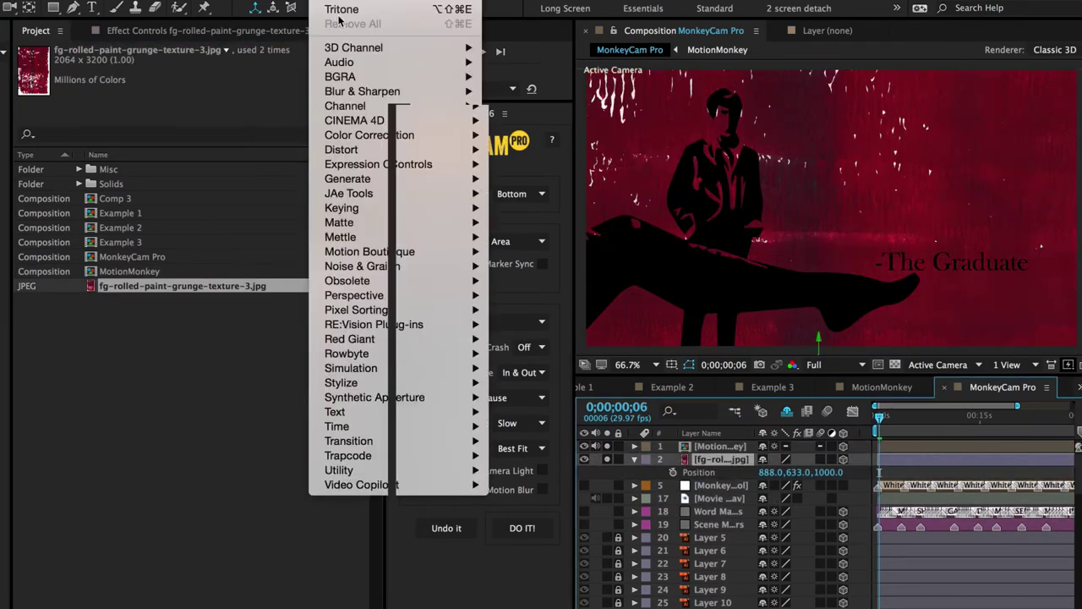
- Tint the grunge background with Tritone and set Camera Wiggle jitter intensity to Low
left_click(340, 10)
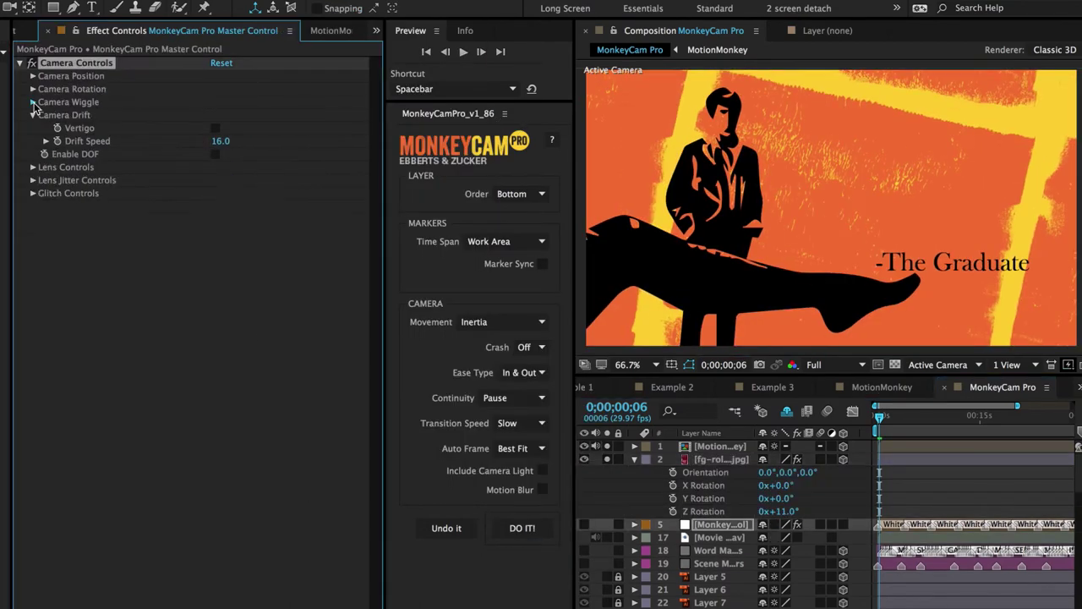
left_click(32, 101)
left_click(32, 232)
left_click(260, 271)
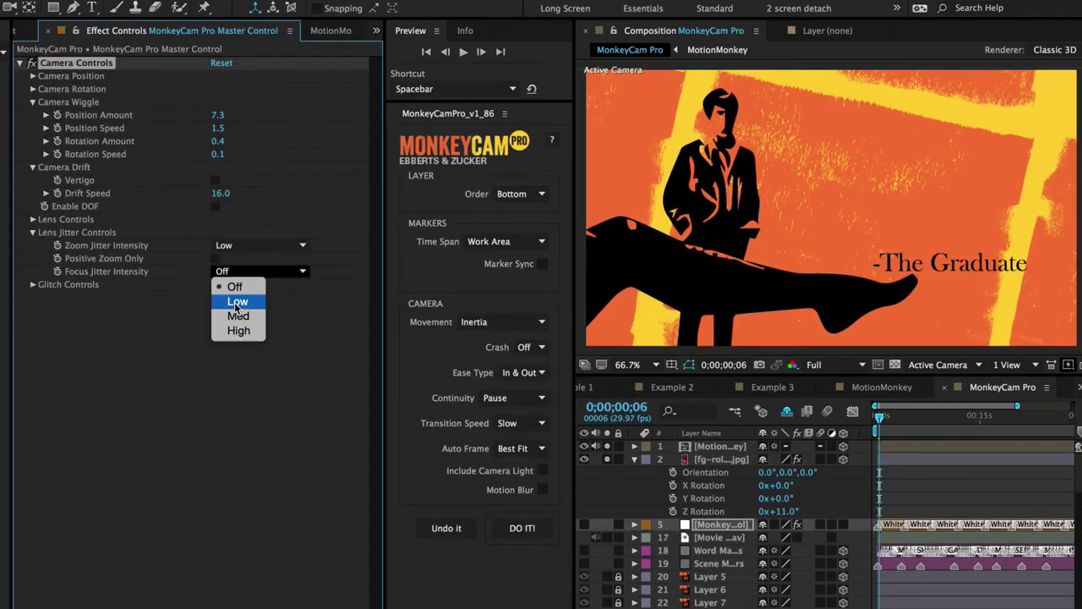